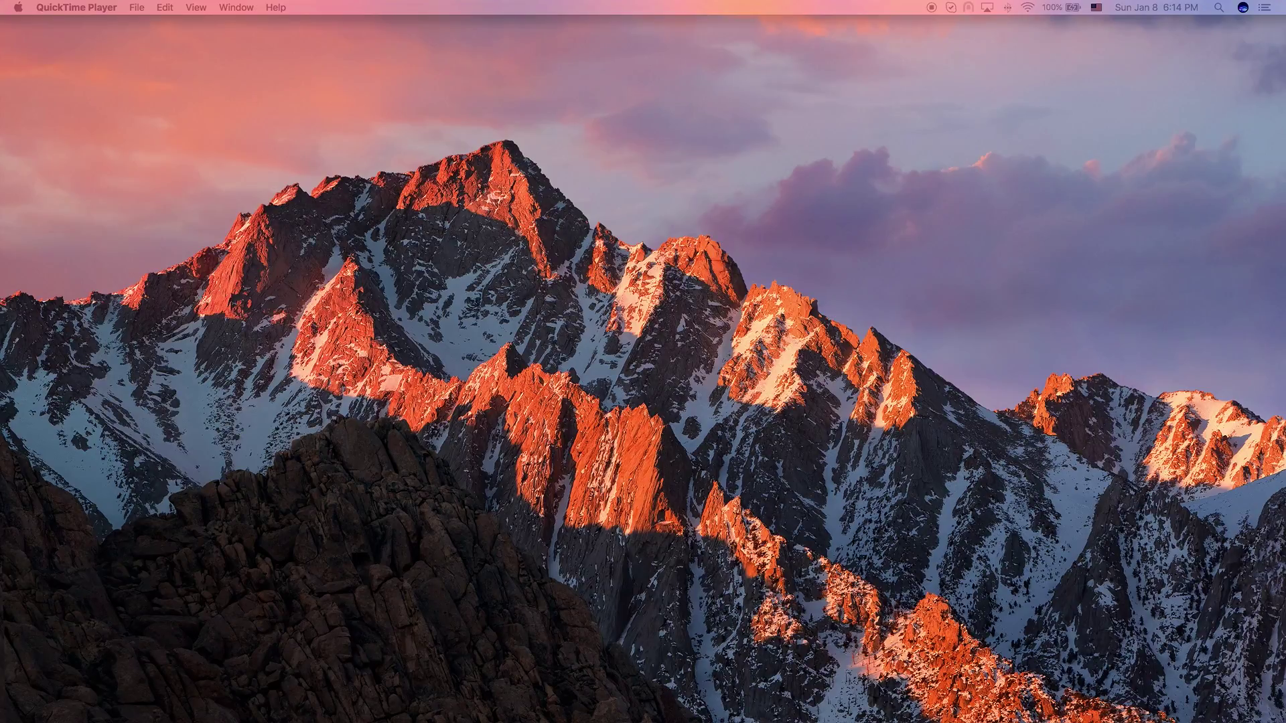
- Load myantsle.local in Safari and log in to antman with the saved root credentials
drag(944, 445, 685, 79)
text(myantsle.local)
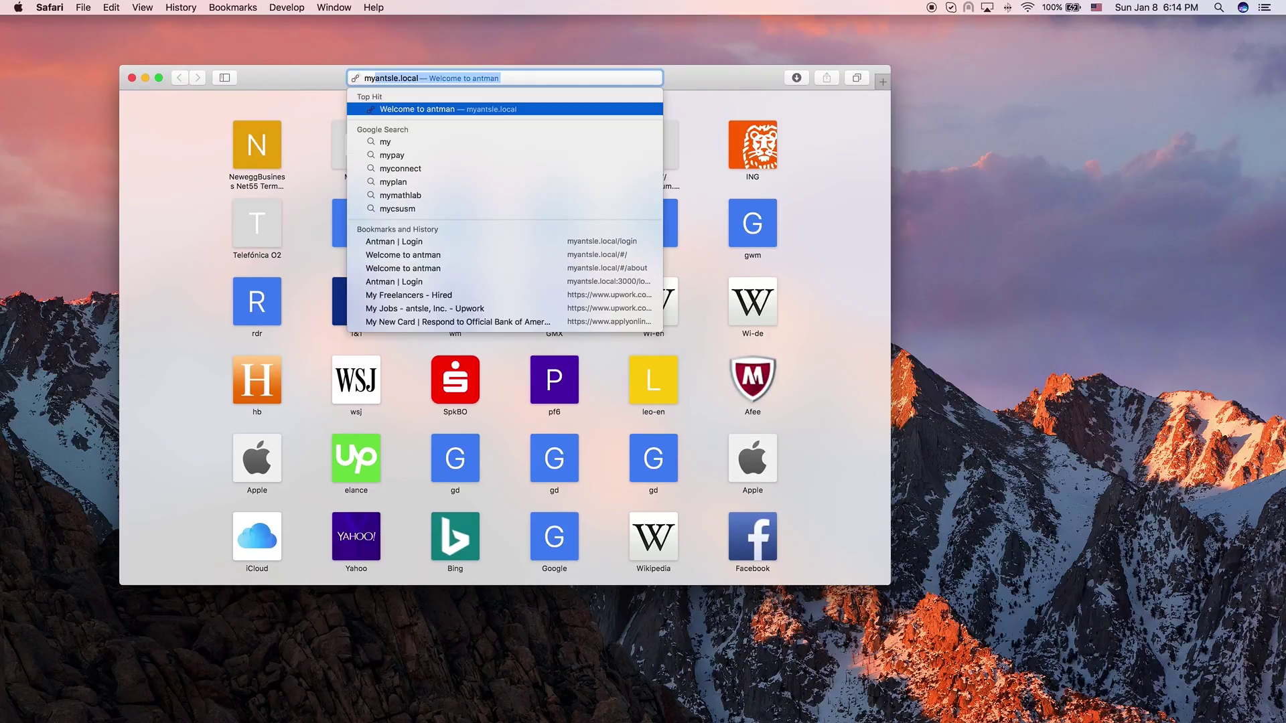
key(Return)
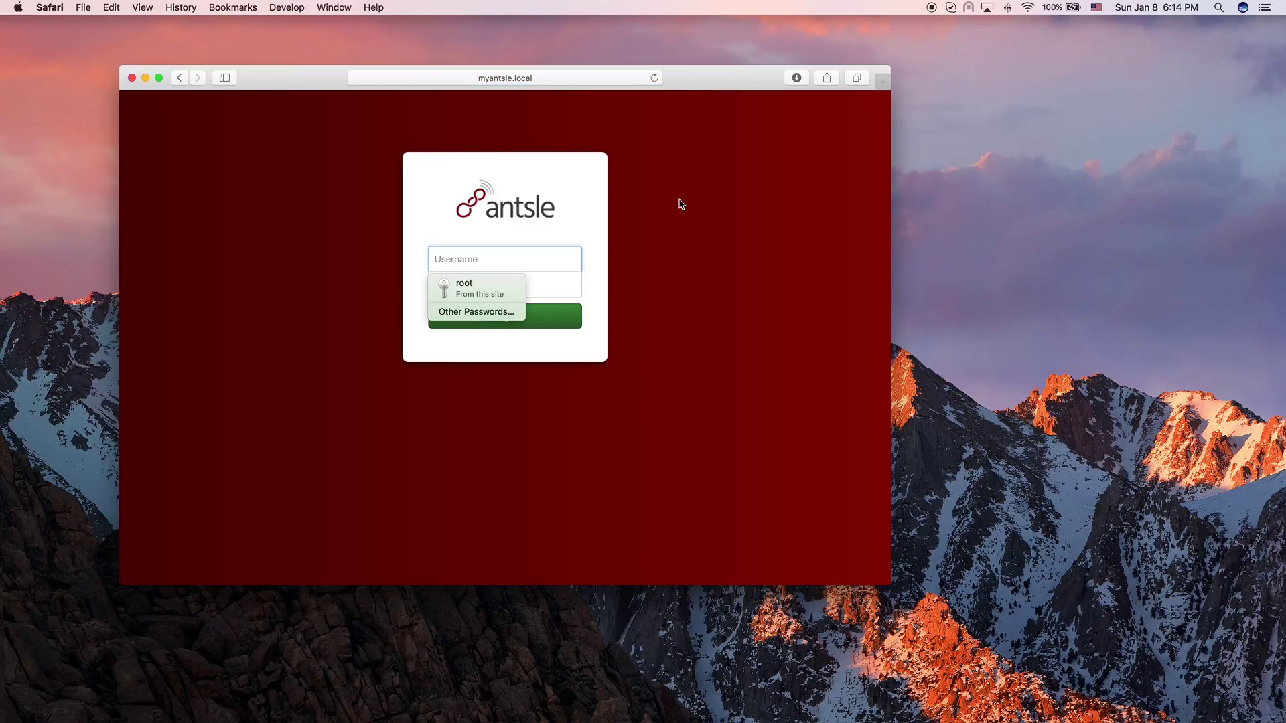
click(469, 287)
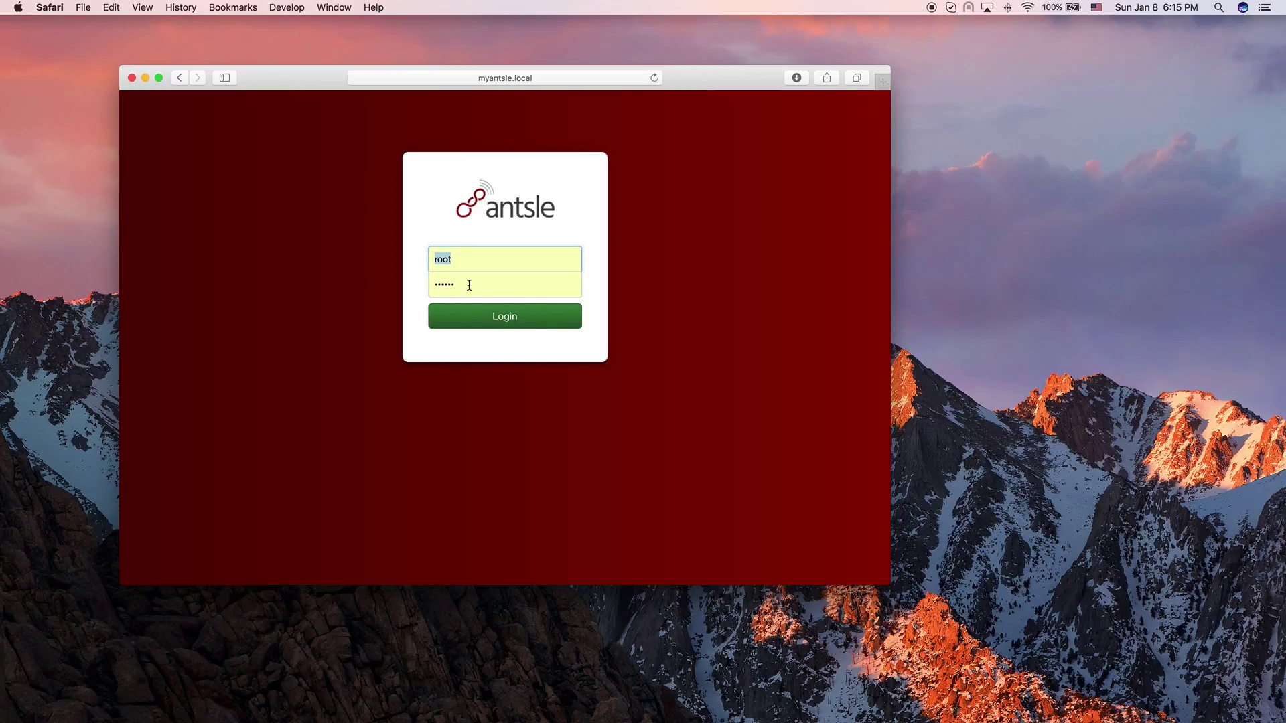
click(474, 316)
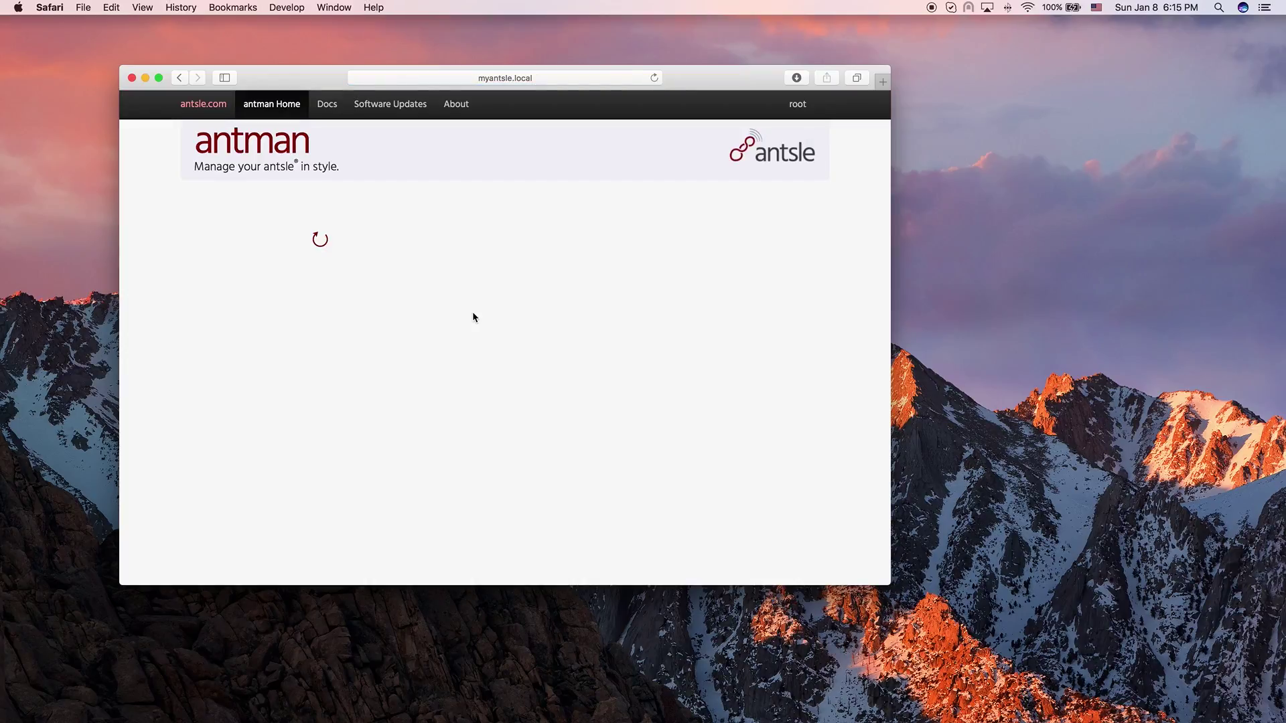
- Sort the antlet list by name, then check the root account and restart/shutdown menus
click(518, 262)
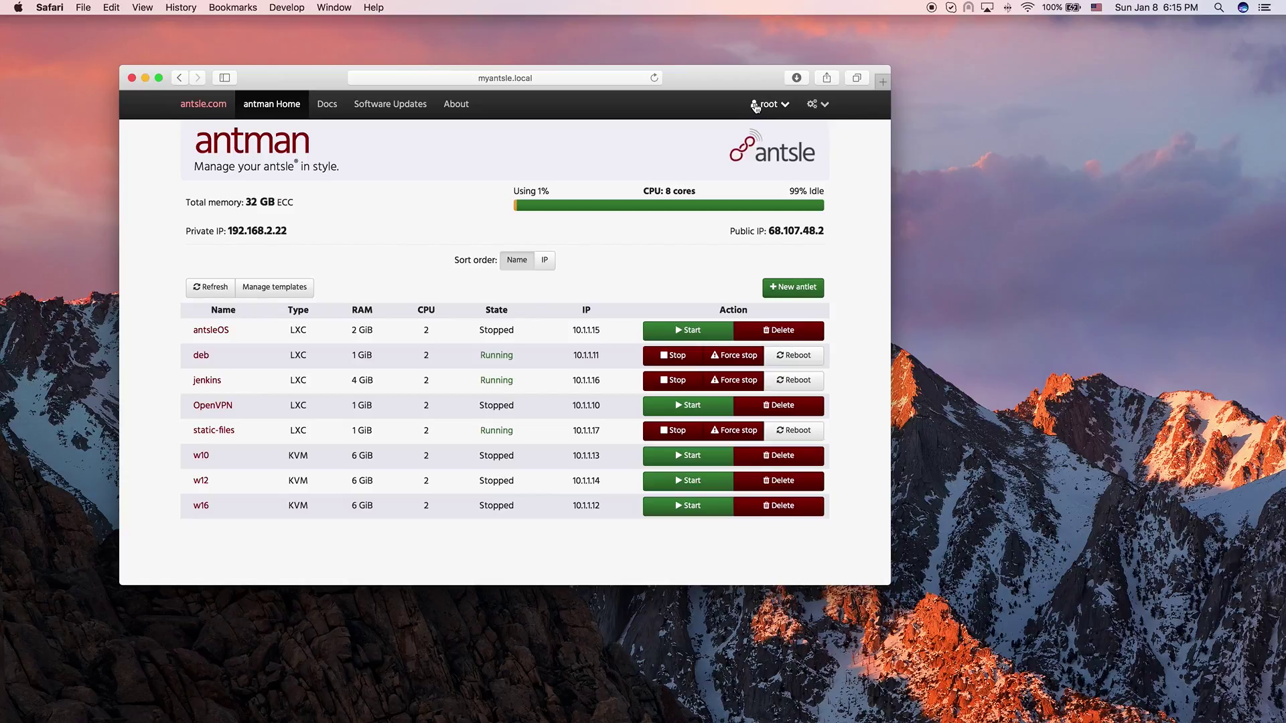
click(779, 106)
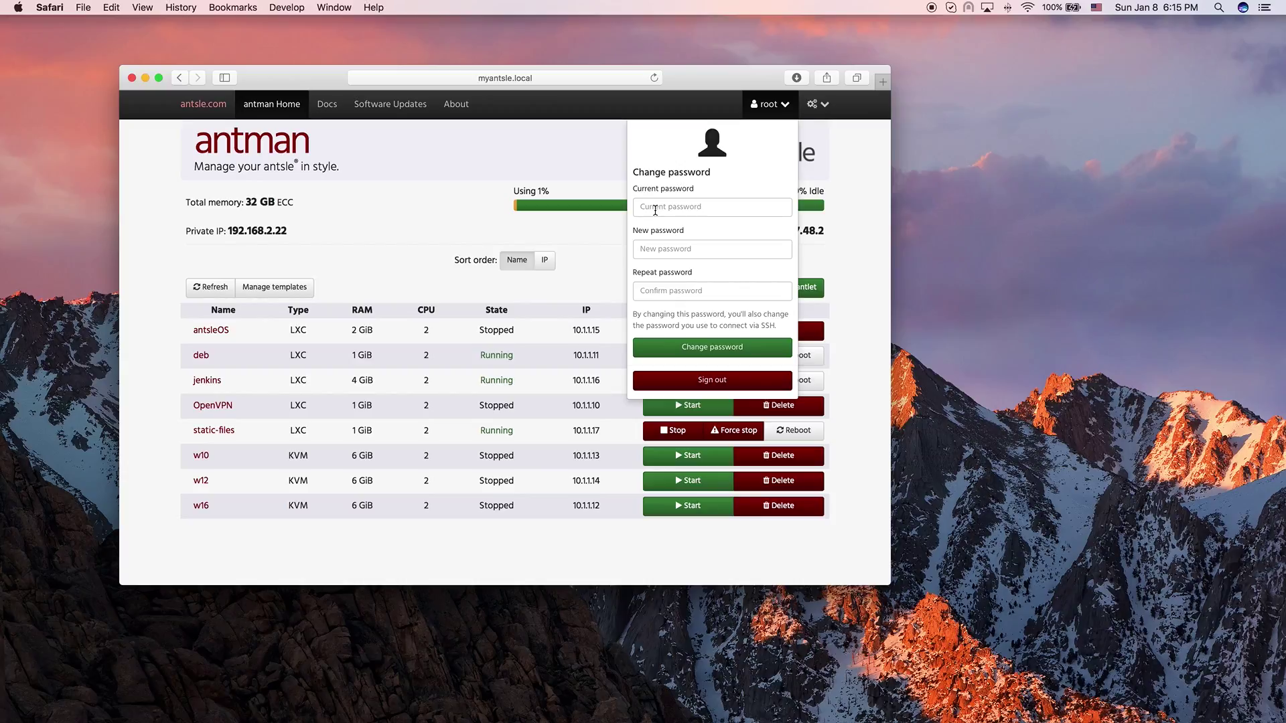
click(784, 108)
click(826, 109)
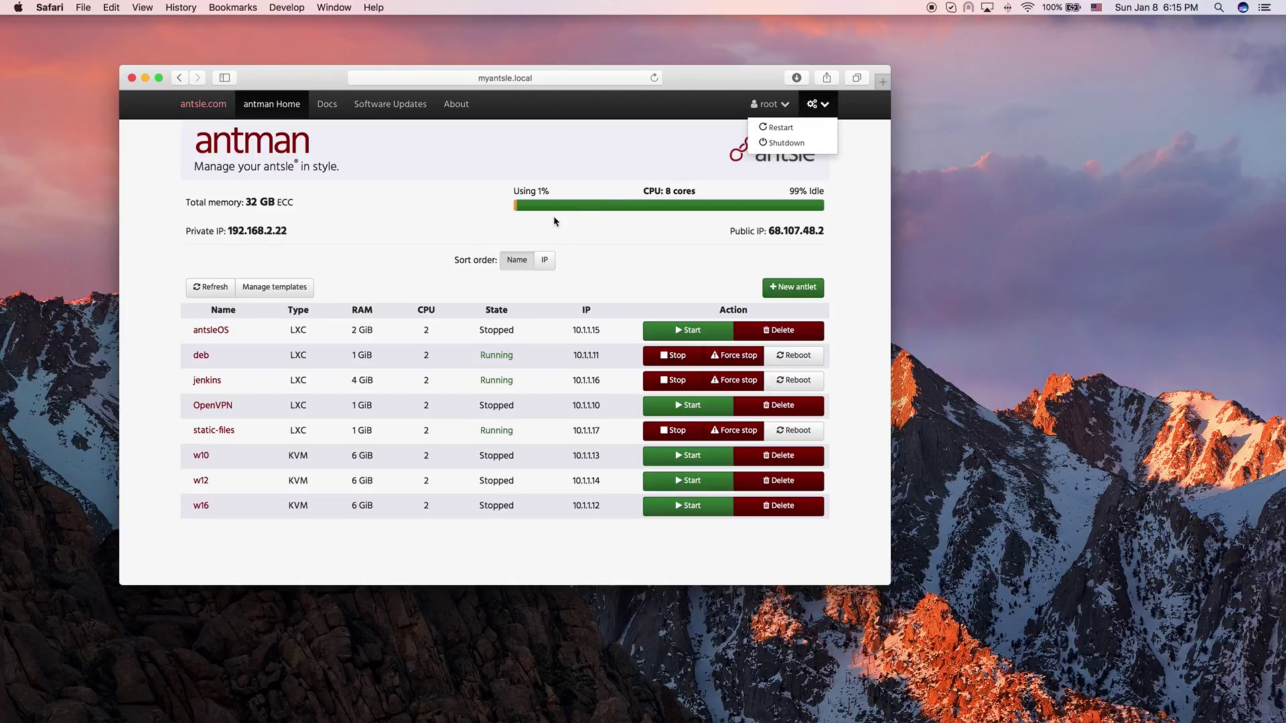
click(448, 235)
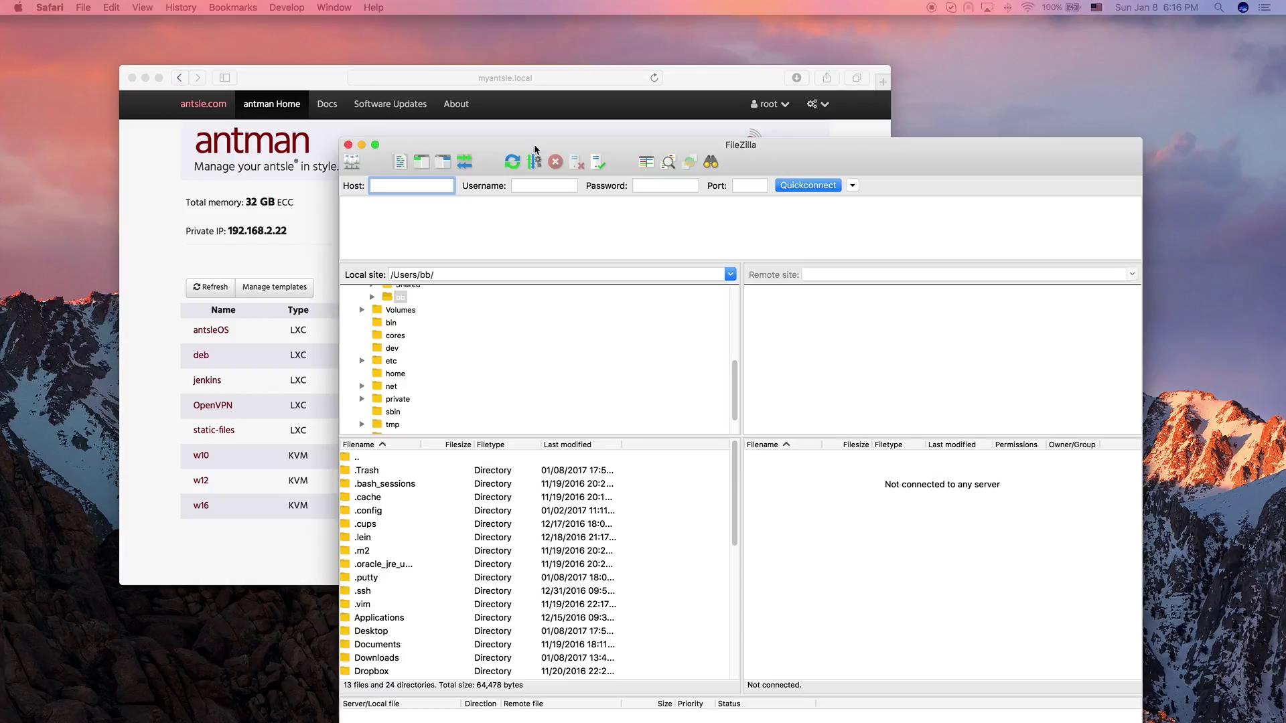
- Fill Quickconnect with host sftp://myantsle.local, user root, the account password and port 22011
drag(535, 147, 622, 60)
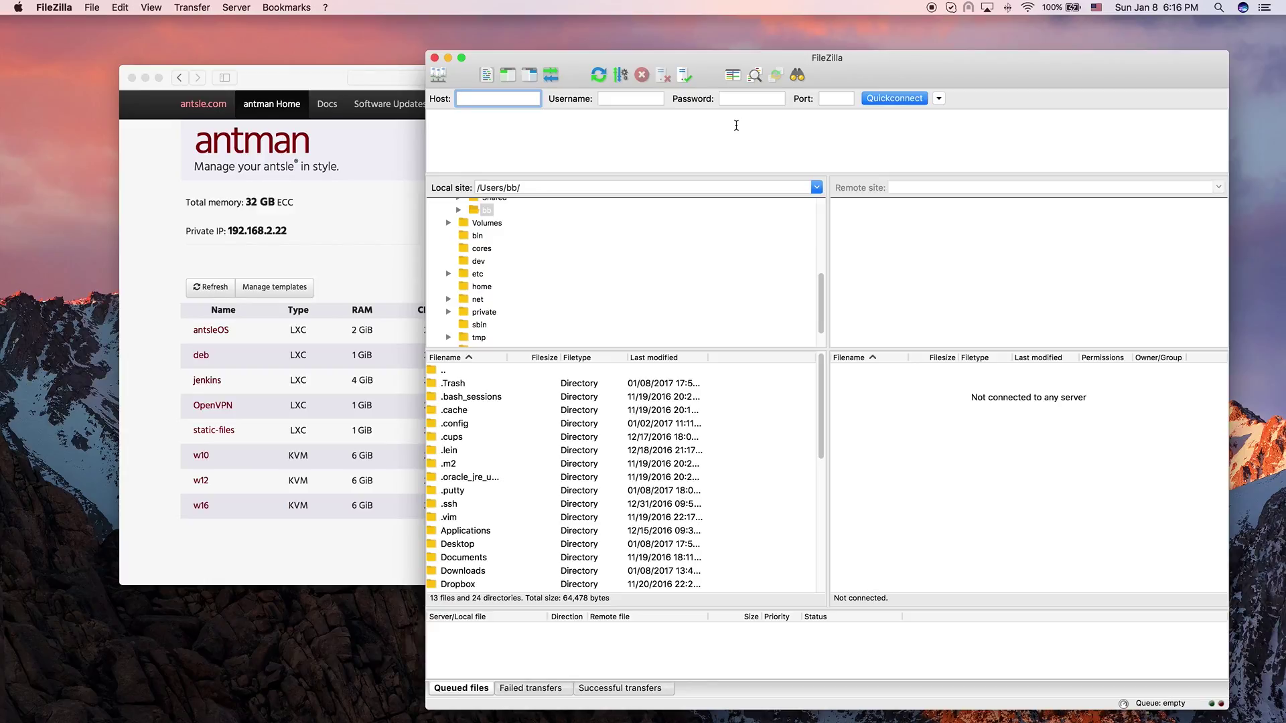
text(sfto)
key(BackSpace)
text(p://myantsle.local)
key(Tab)
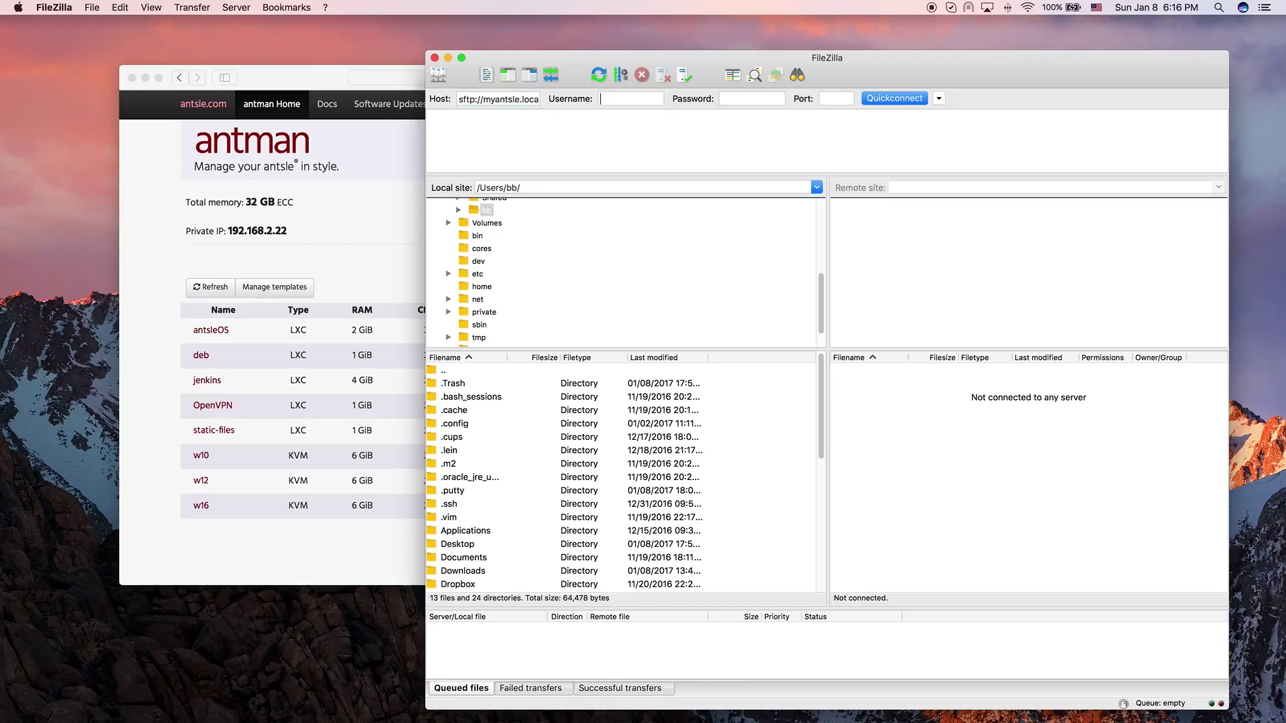
text(root)
key(Tab)
text(••••••)
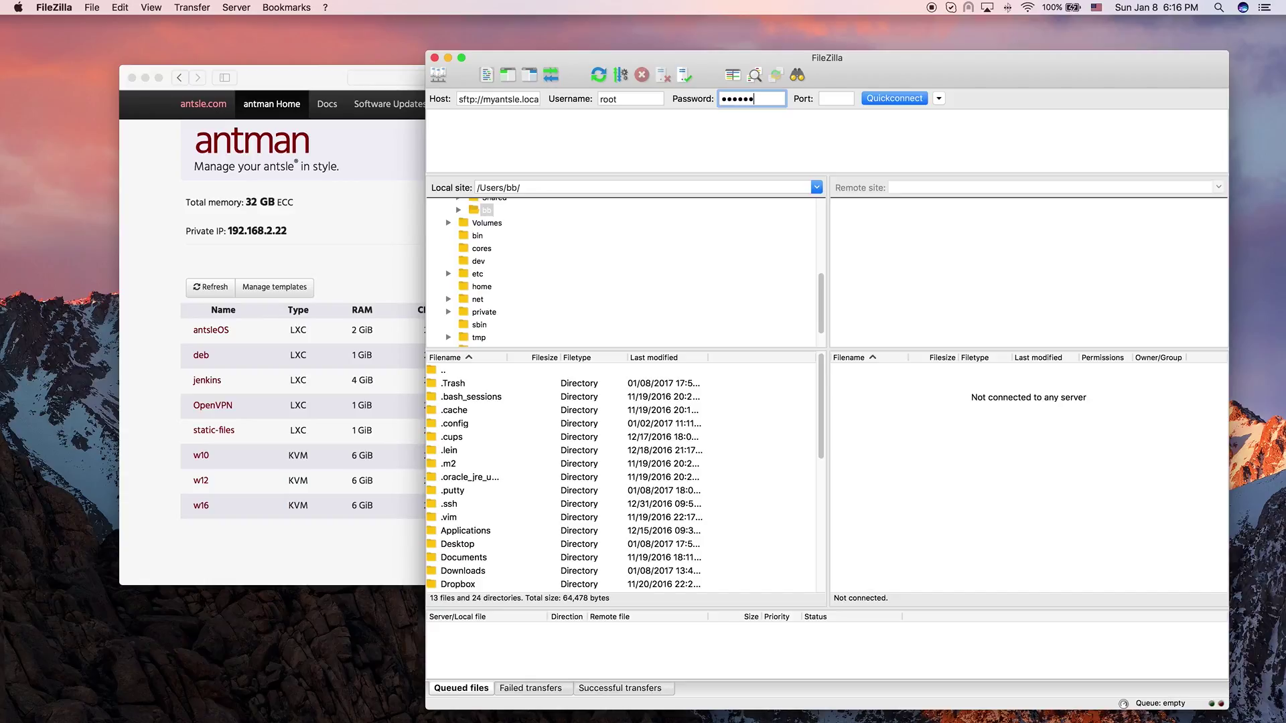
key(Tab)
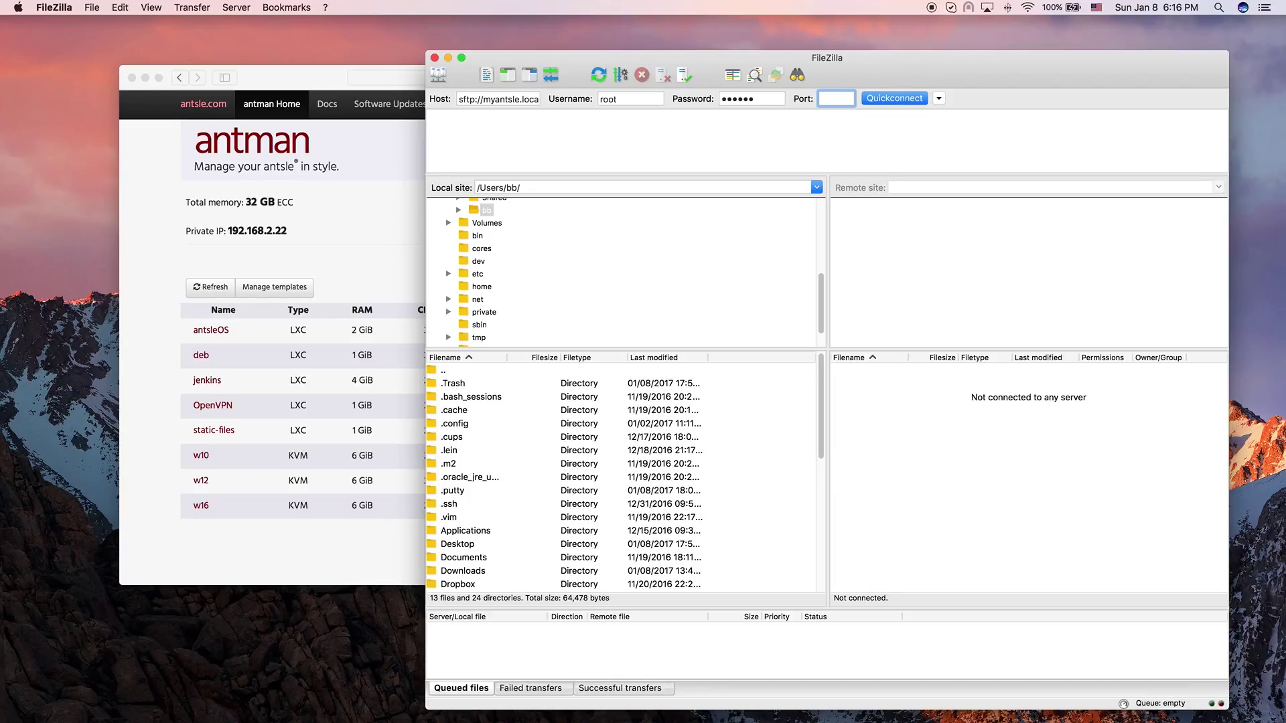
text(22011)
- Connect to myantsle.local over SFTP on port 22011 via Quickconnect
double_click(843, 99)
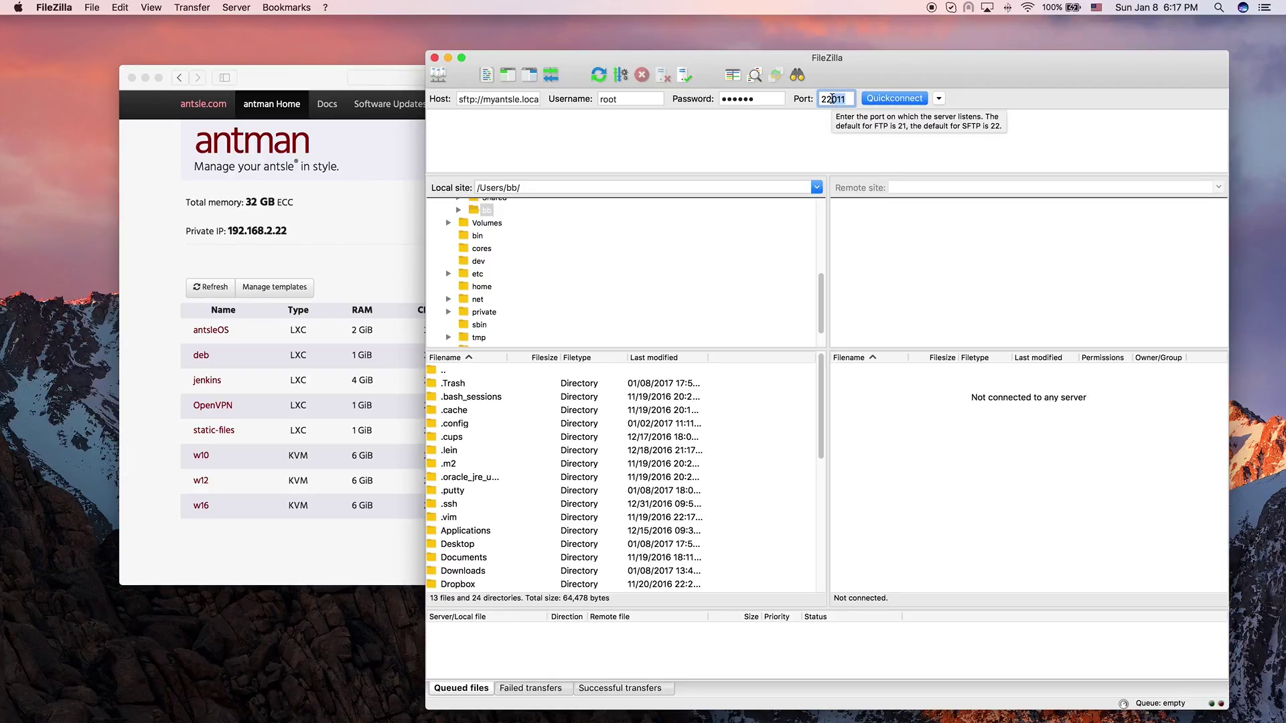
click(897, 100)
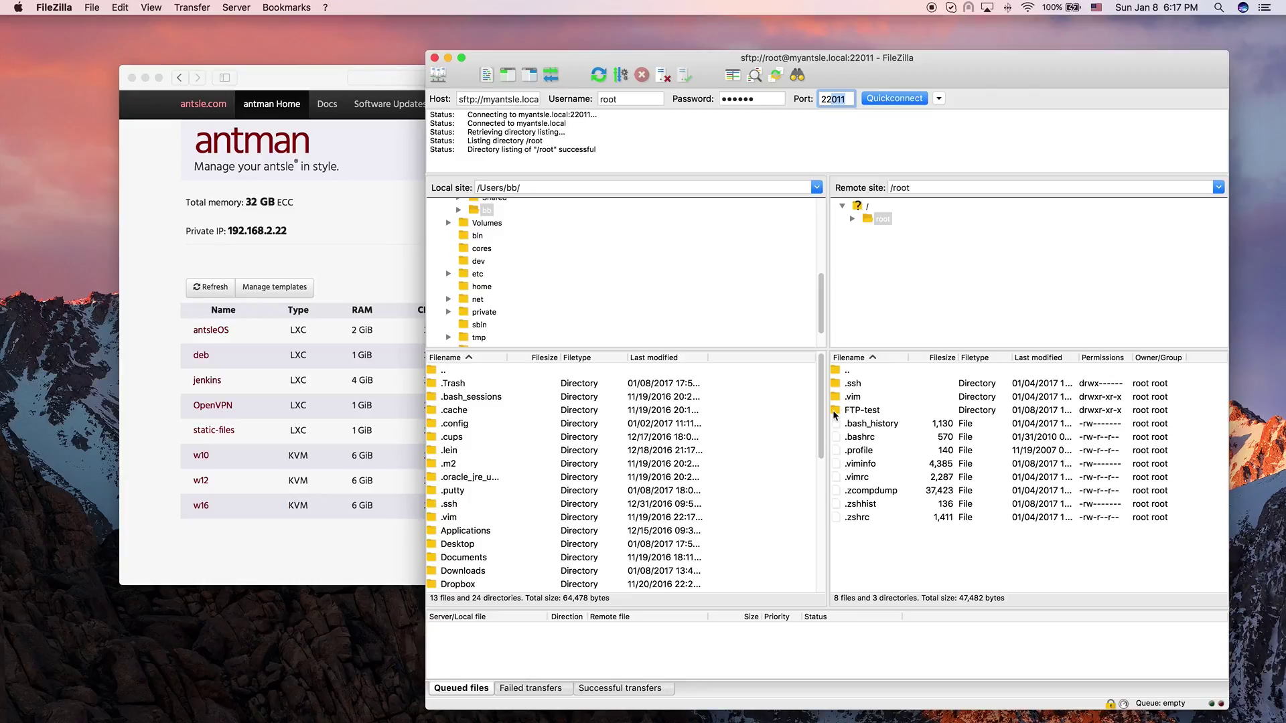
click(848, 97)
double_click(837, 99)
- Open the remote FTP-test folder and bring up the context menu for see.here
click(876, 284)
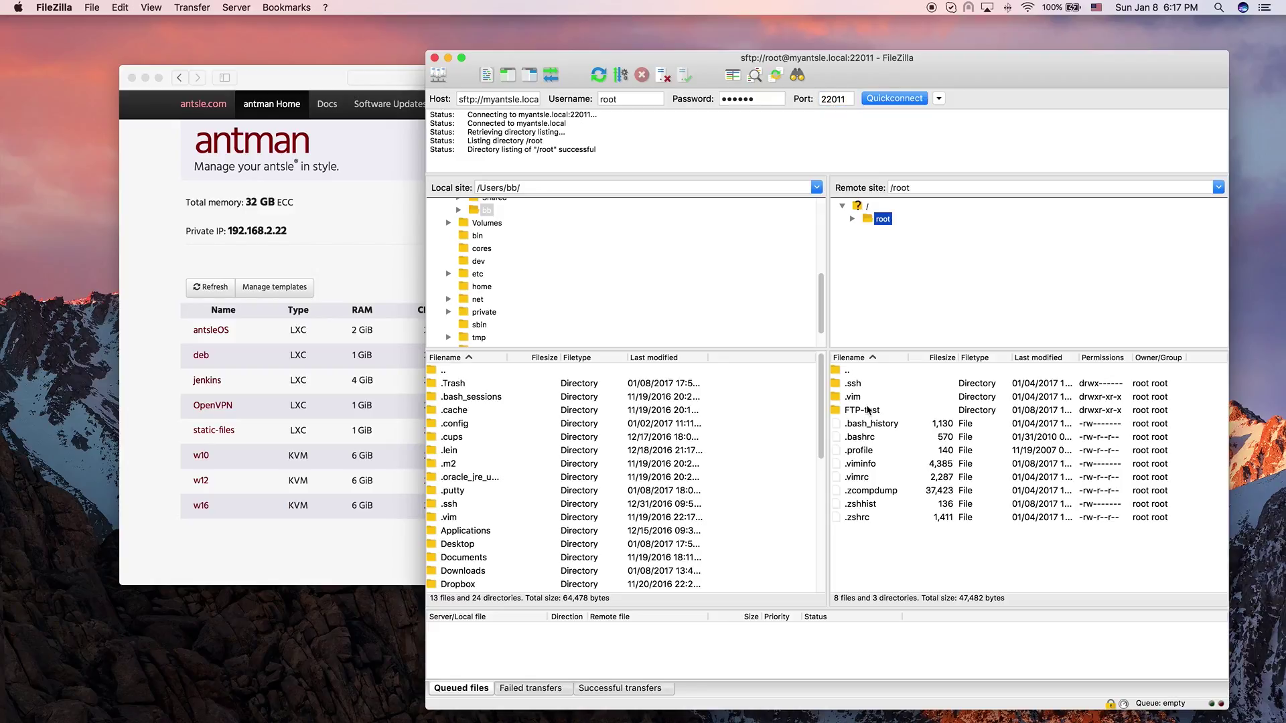
double_click(835, 411)
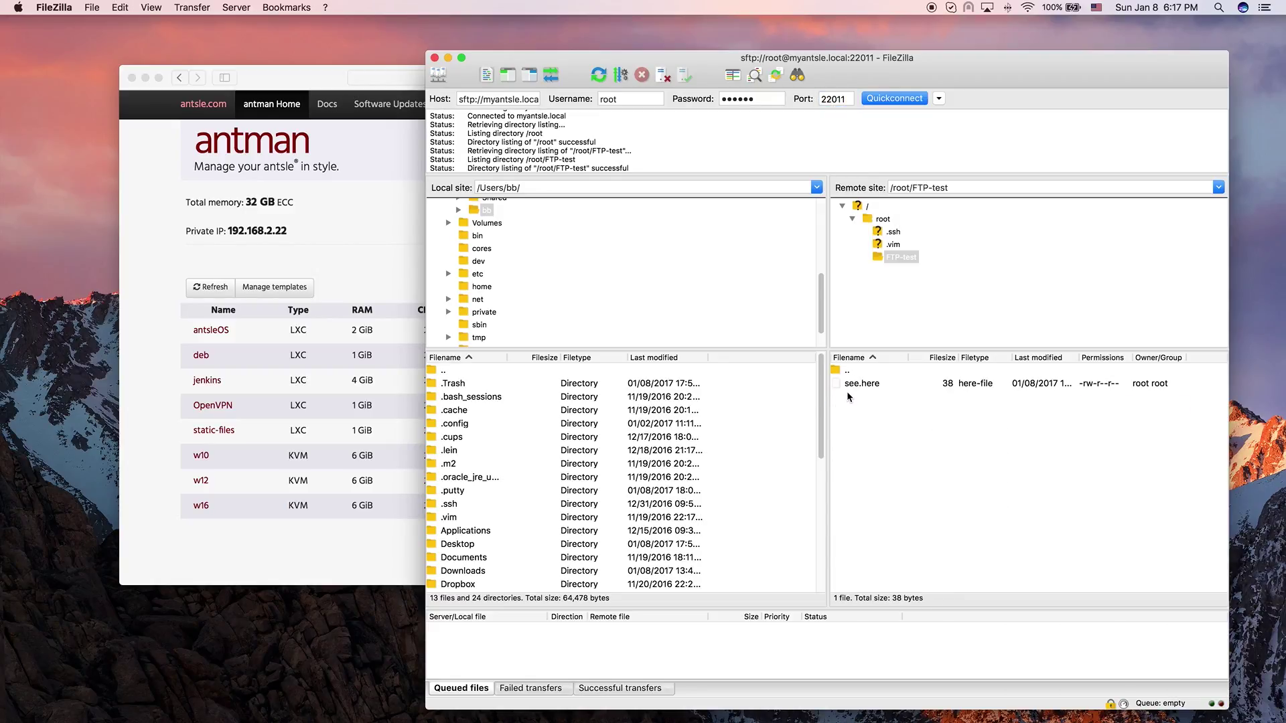
click(836, 384)
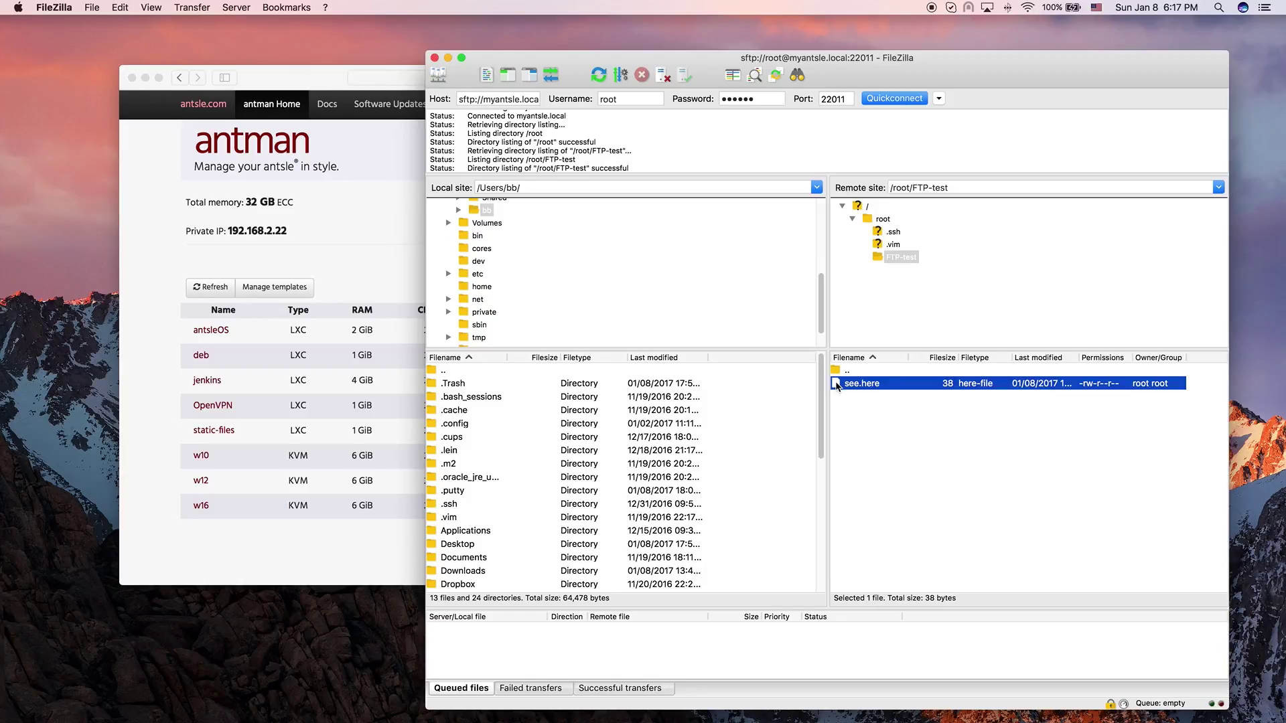
right_click(837, 386)
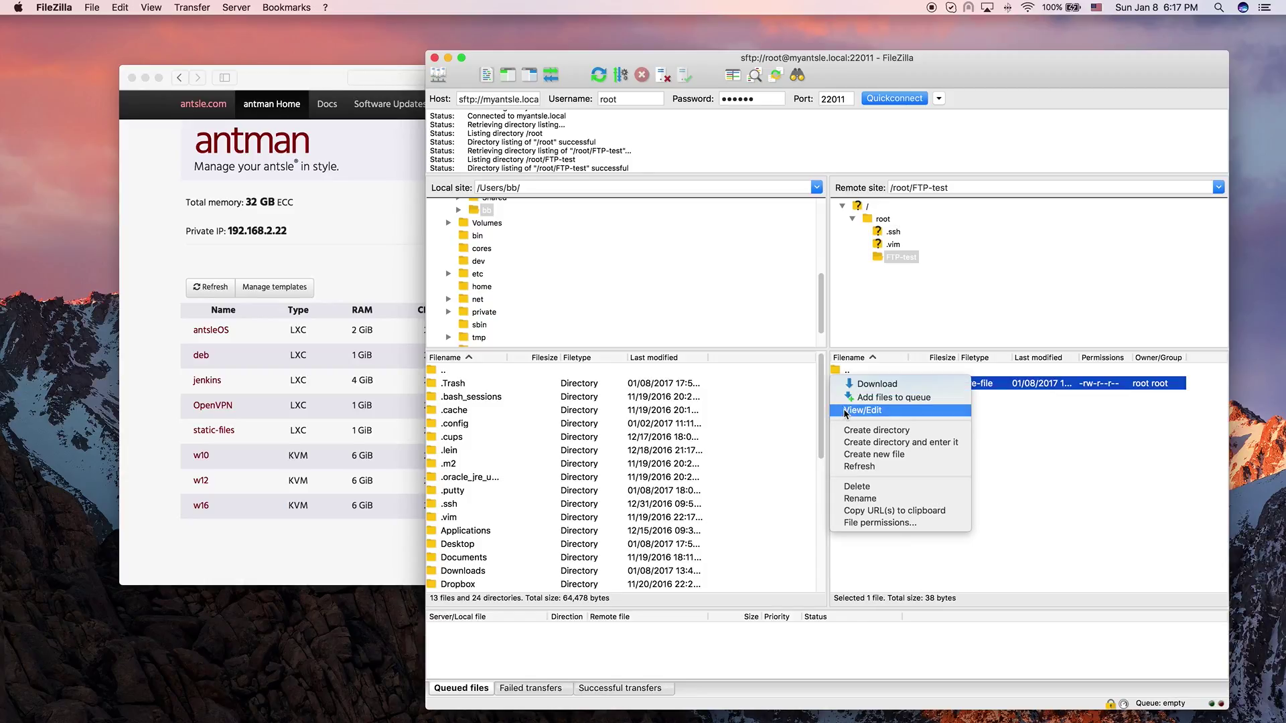
- Edit see.here in TextEdit, adding 'This is a second line.', and upload it back as 60 bytes
click(846, 411)
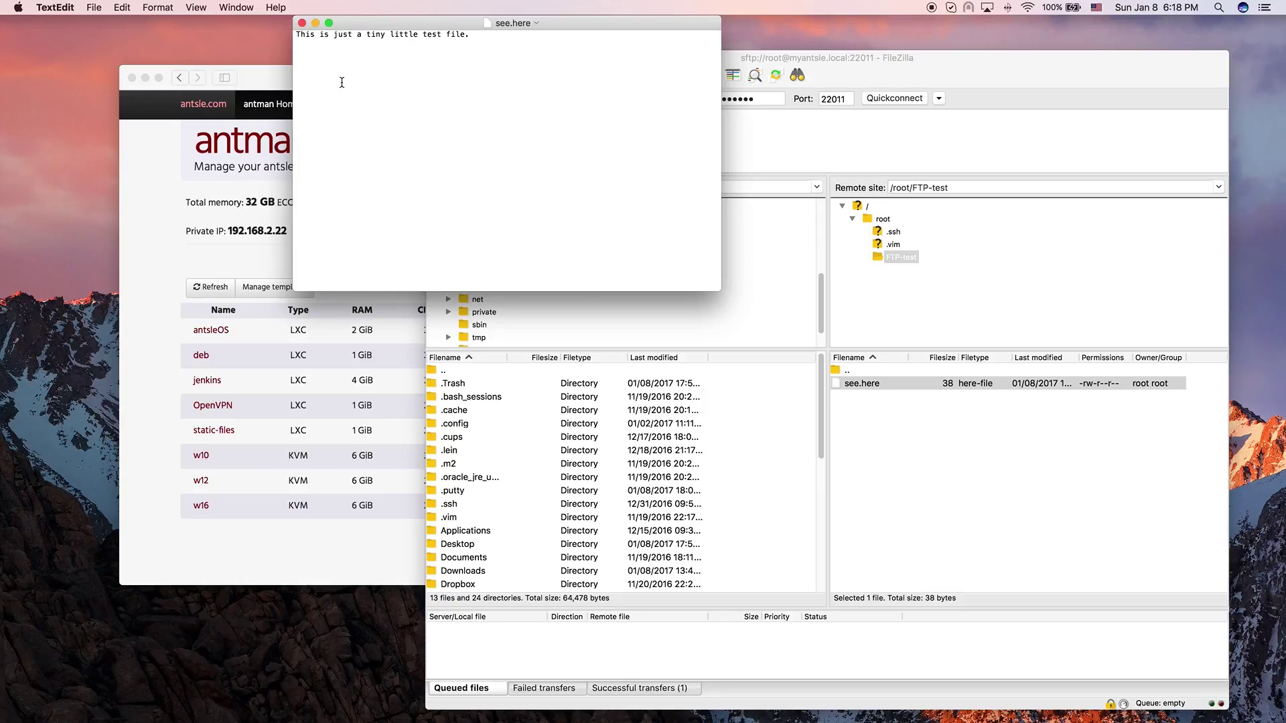
key(Down)
text(This is a second line.)
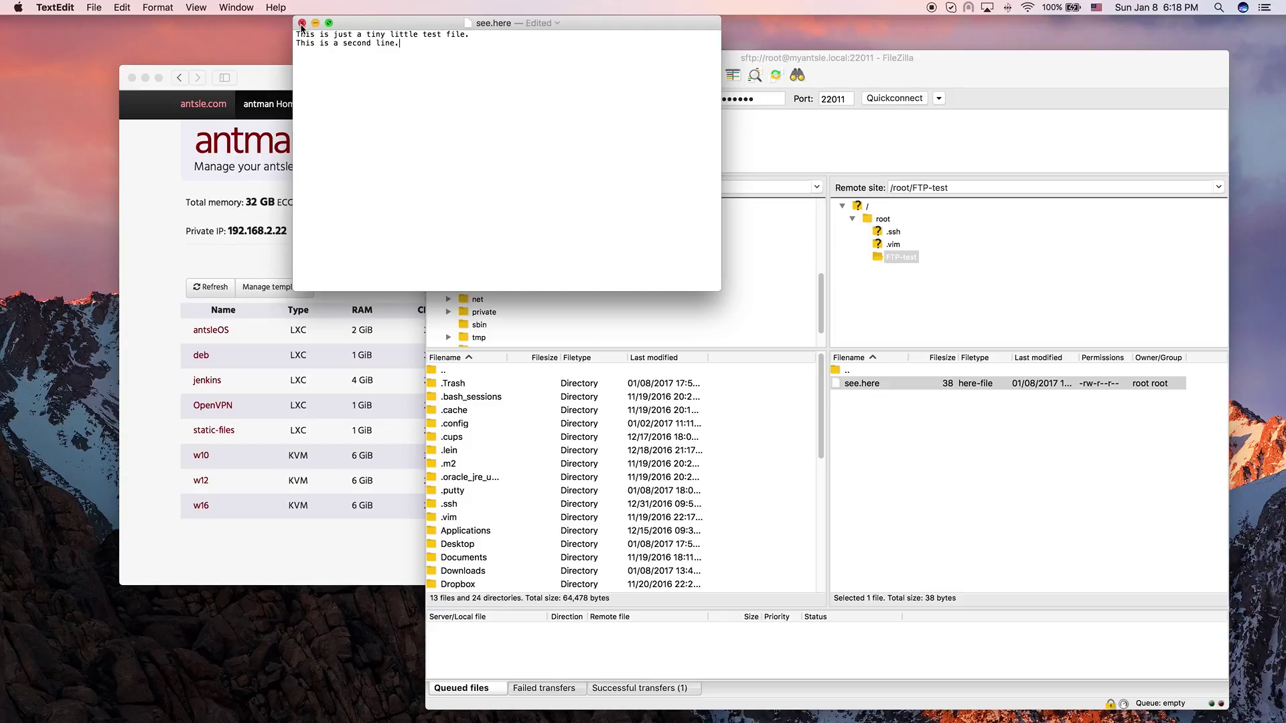
key(super+w)
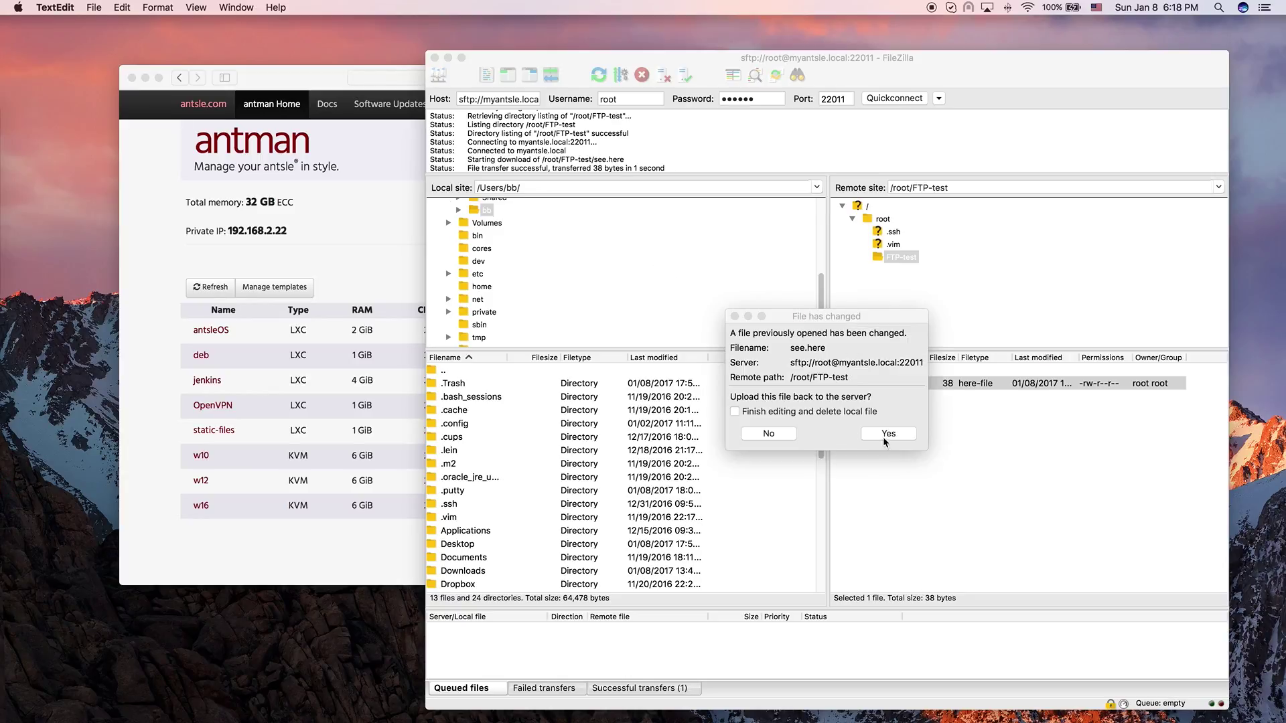
click(888, 434)
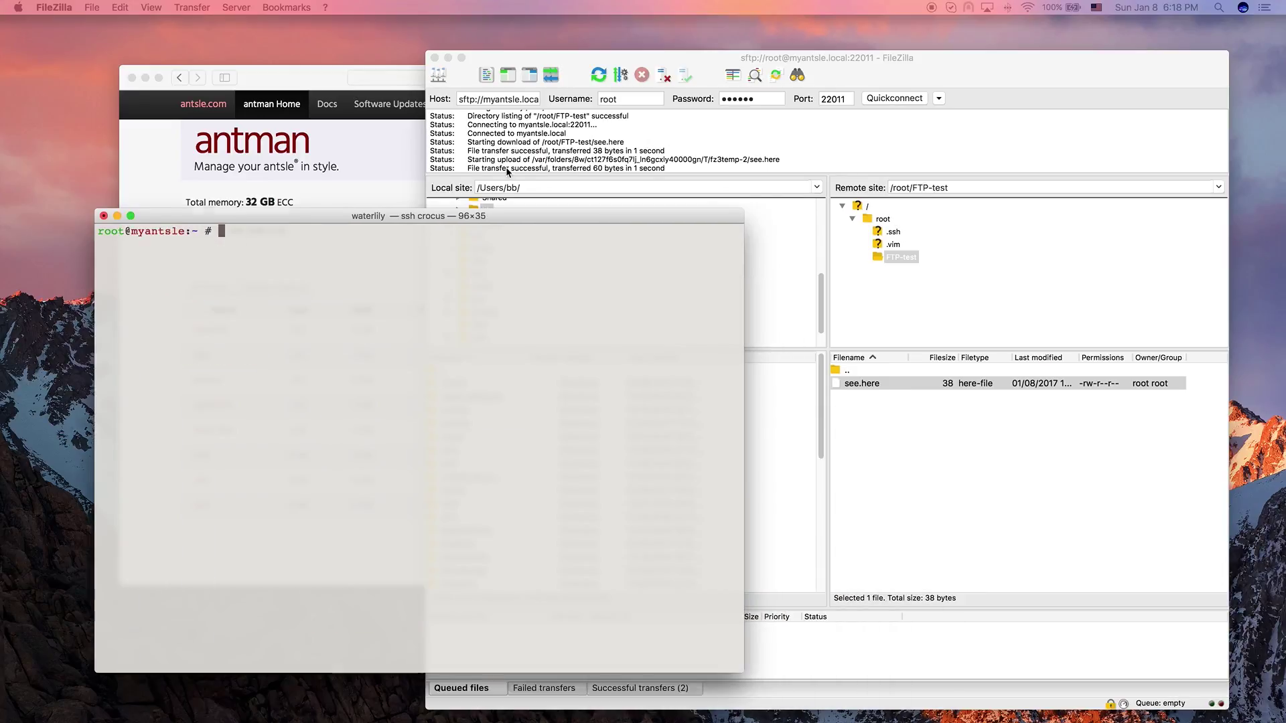
- SSH into the deb container at 10.1.1.11 and list the home folder
drag(474, 186, 469, 202)
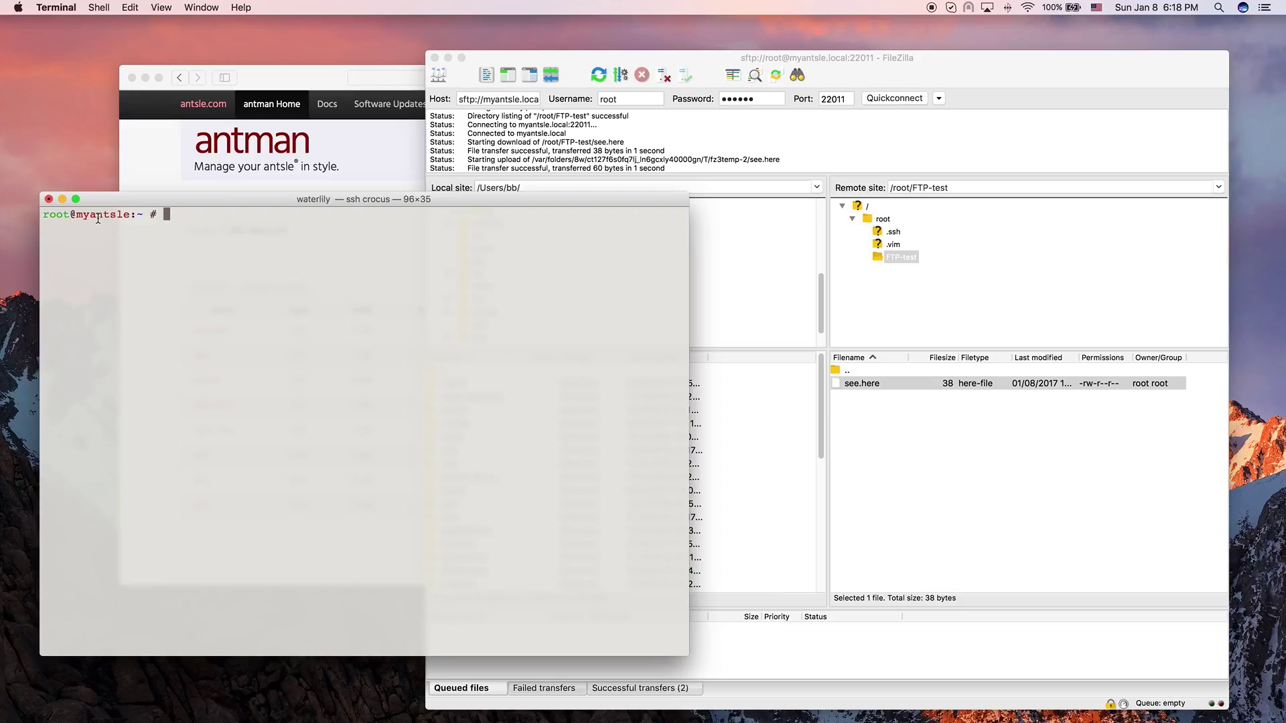
text(ssh 10.1.1.11)
key(Return)
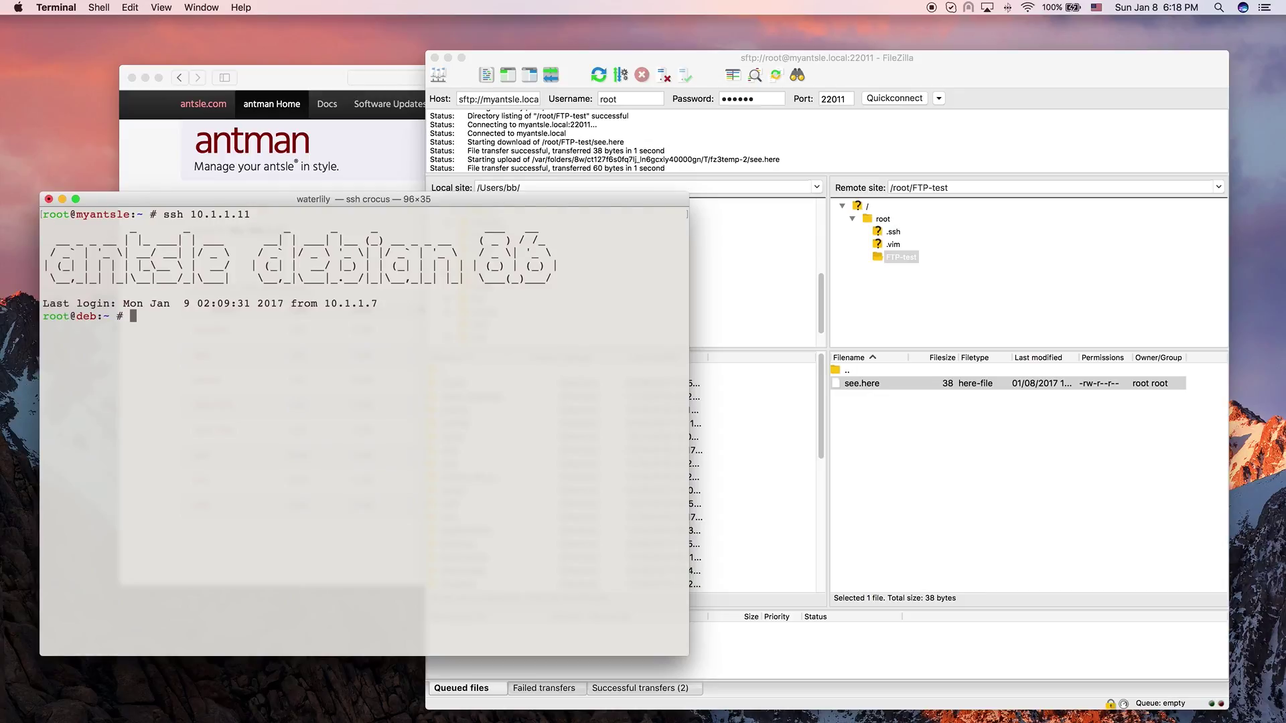
text(l)
key(Return)
- Enter FTP-test, list its files, and cat see.here to show both lines
text(cd F)
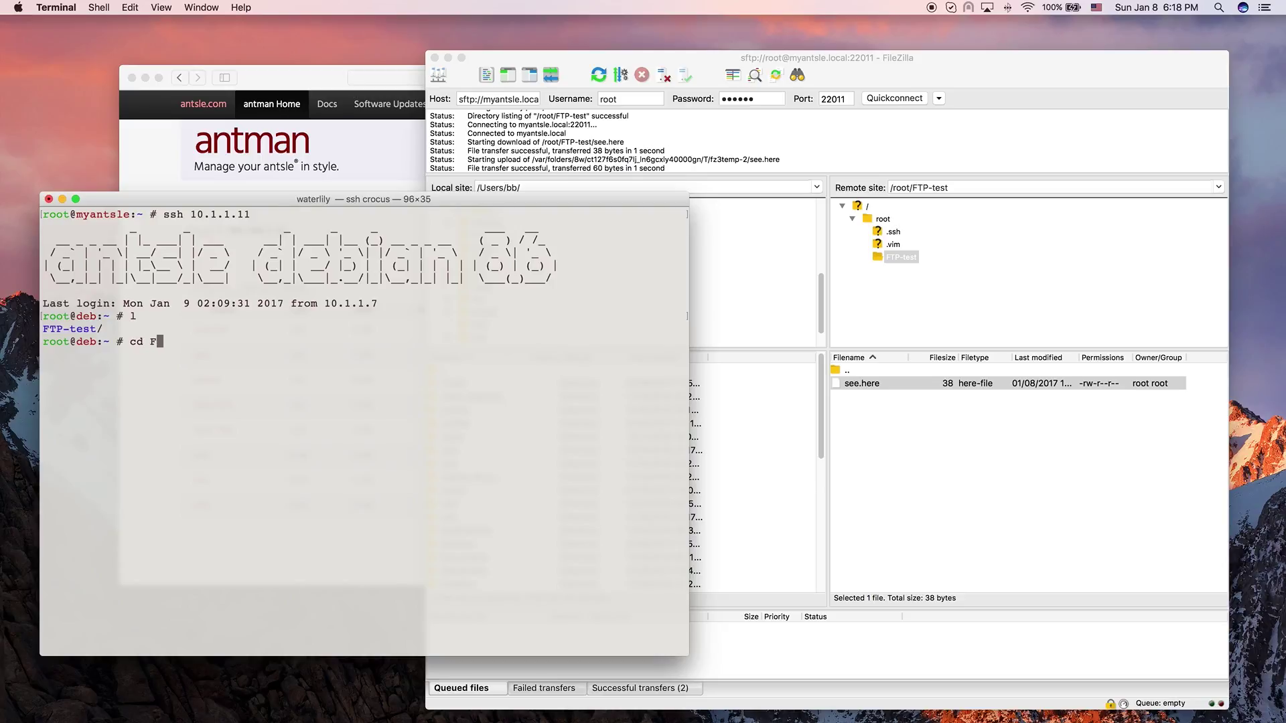
key(Tab)
key(BackSpace)
key(Return)
text(l)
key(Return)
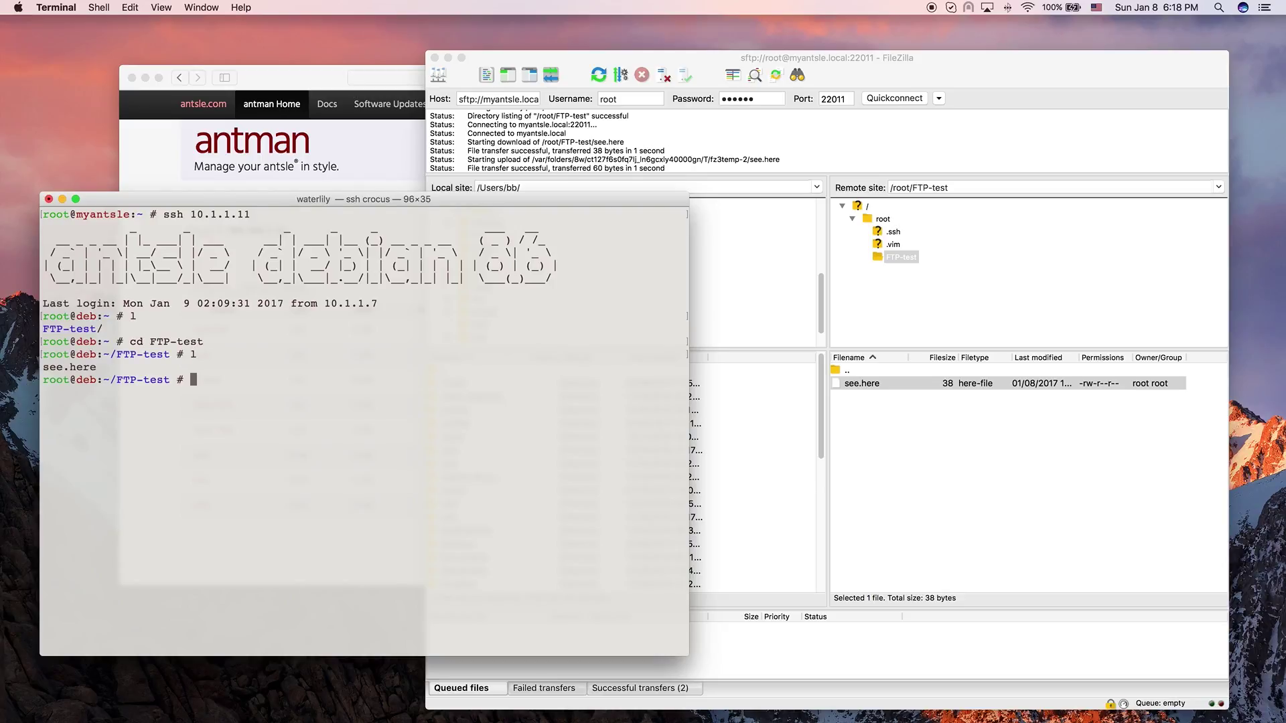
text(cat se)
key(Tab)
key(Return)
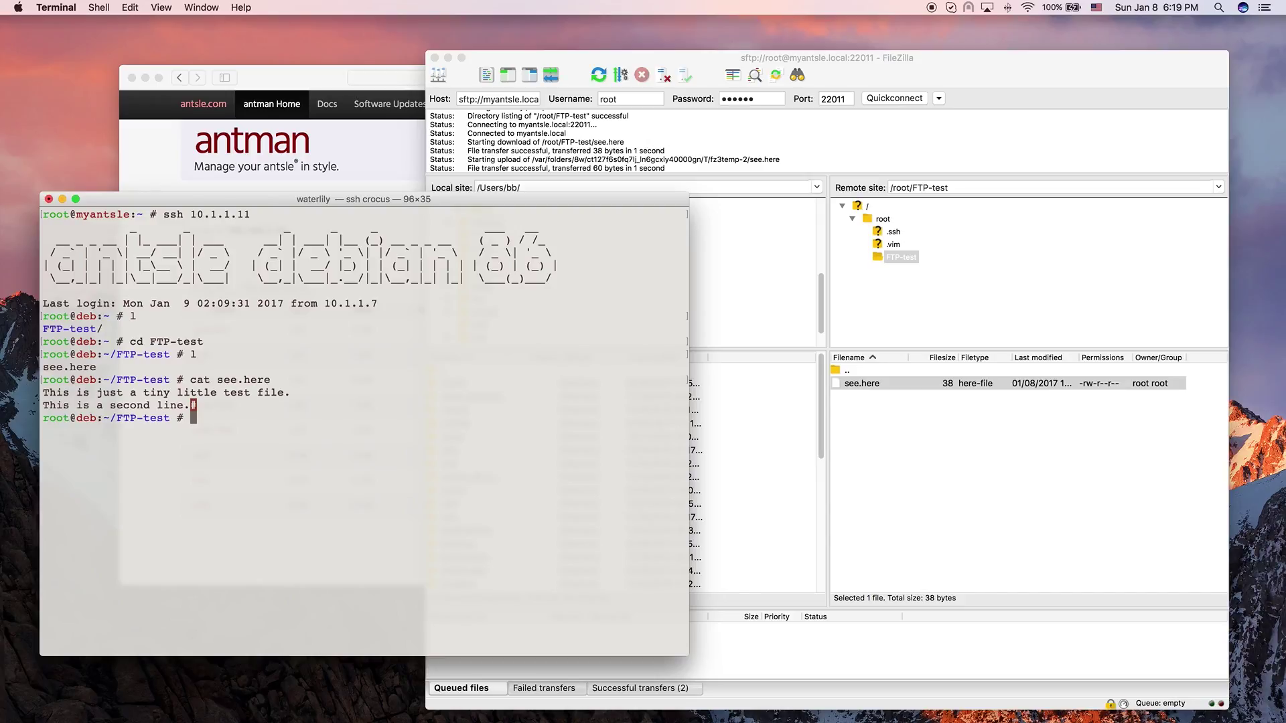
- Switch to FileZilla, briefly to the antman page in Safari, then back to FileZilla
click(509, 55)
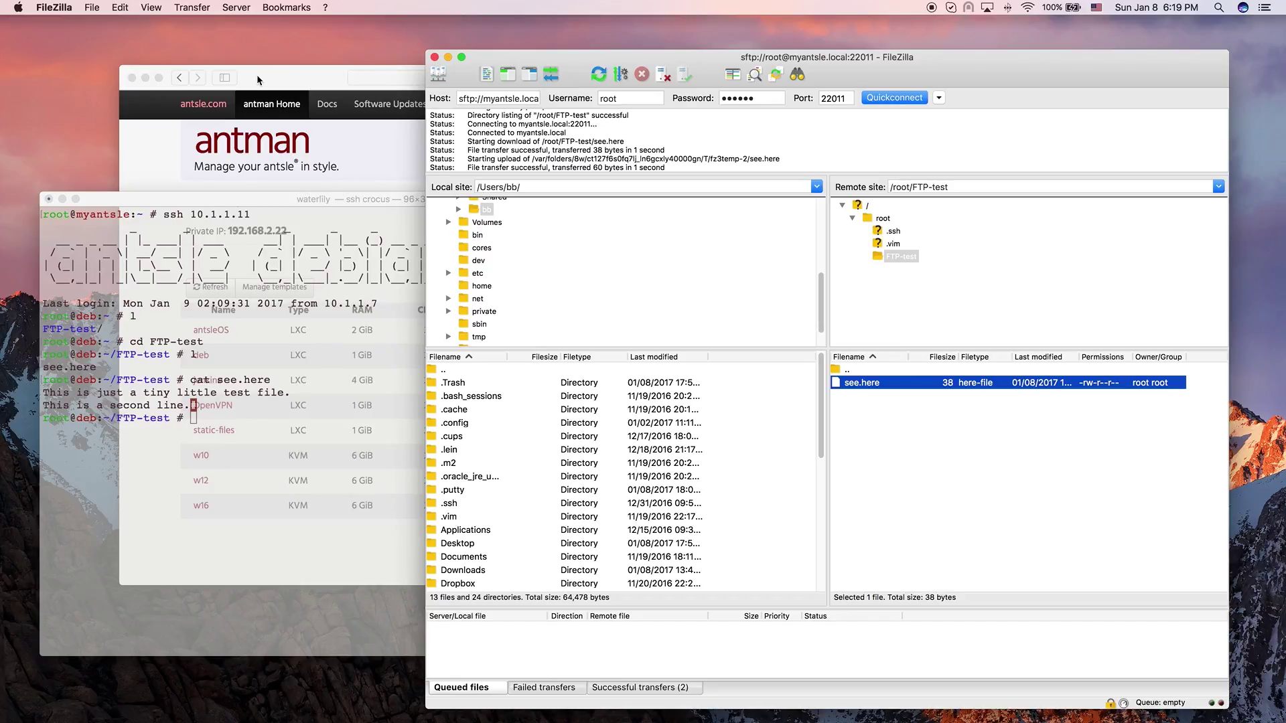
click(291, 76)
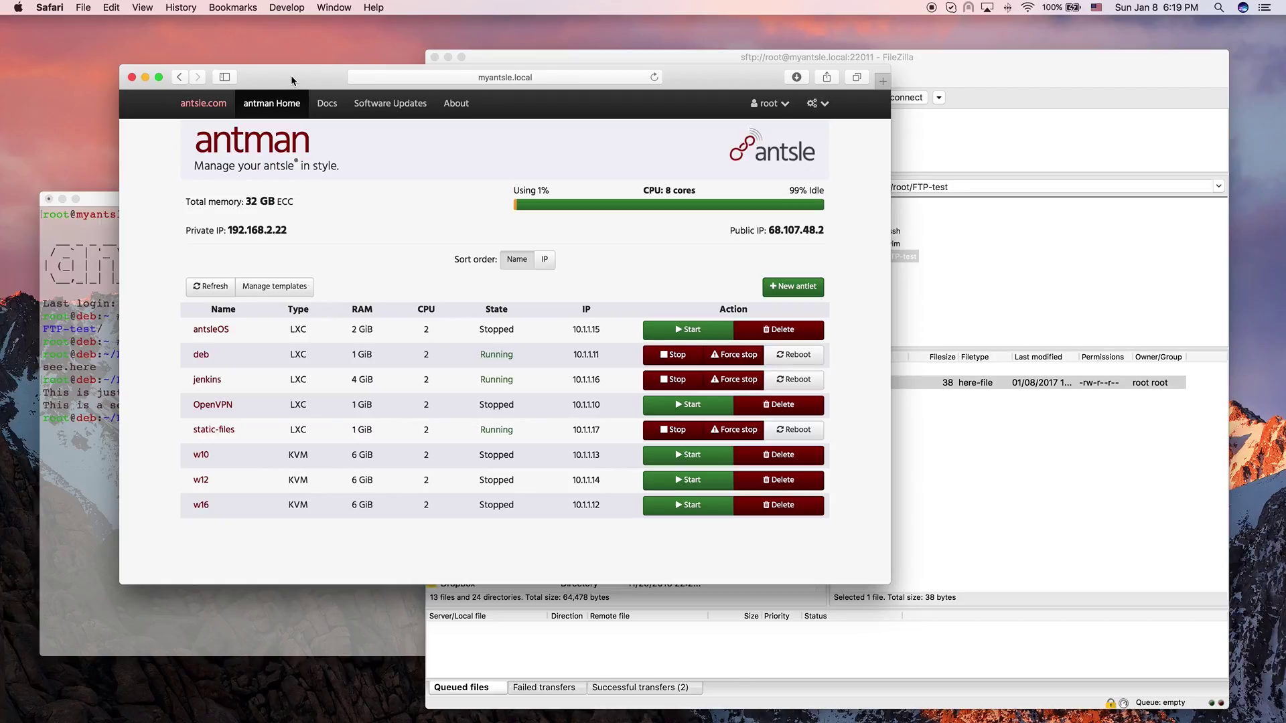
click(979, 61)
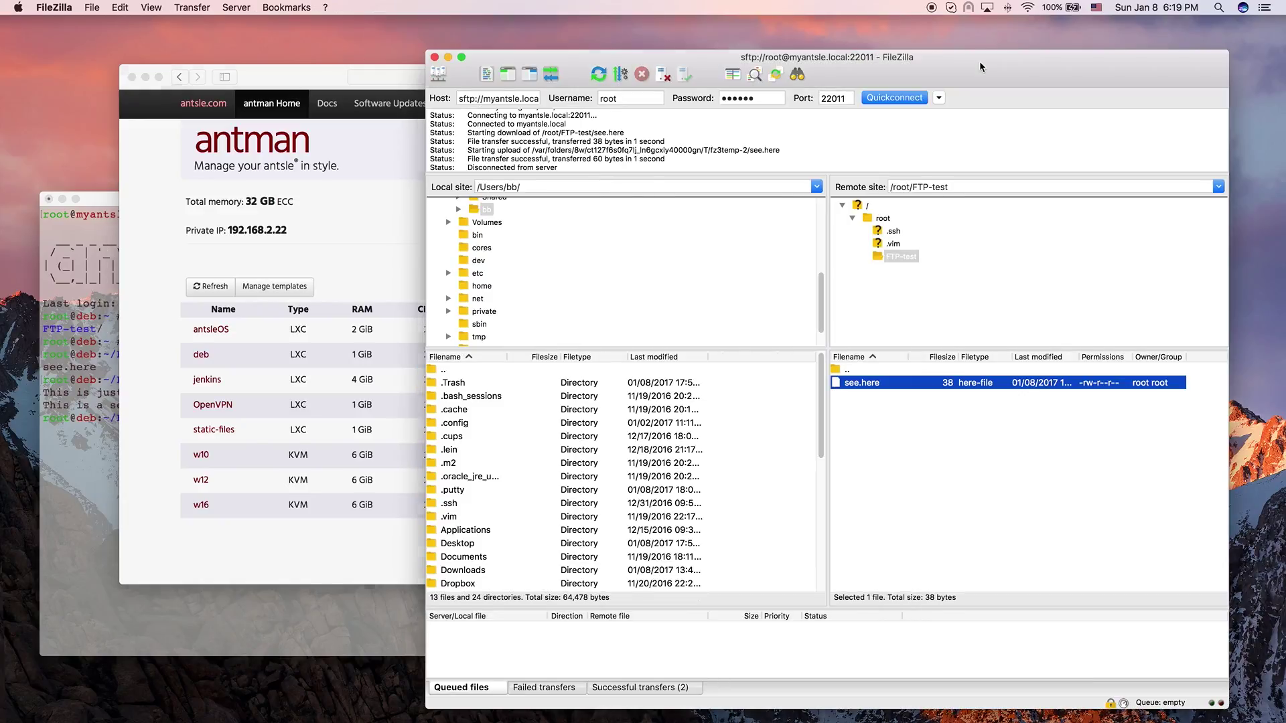